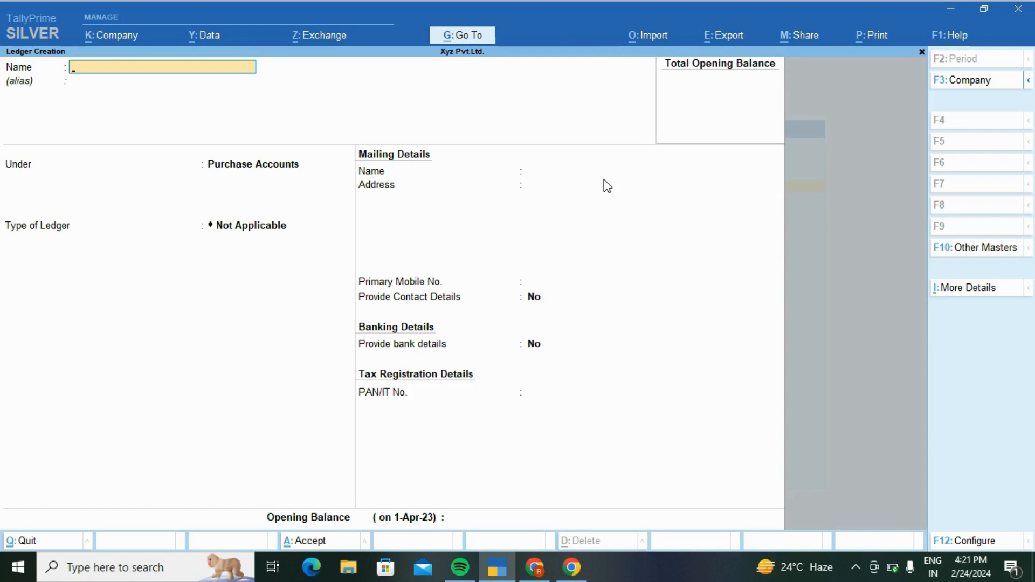
- Try to name the new ledger Cash
{"action": "type", "text": "Cash"}
{"action": "key", "text": "Return"}
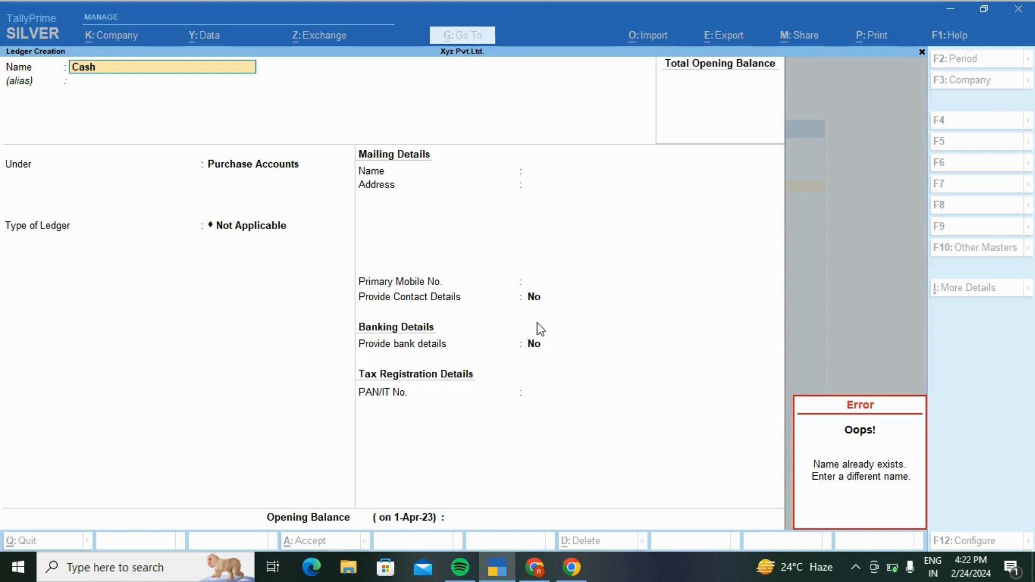
{"action": "key", "text": "Escape"}
{"action": "key", "text": "BackSpace"}
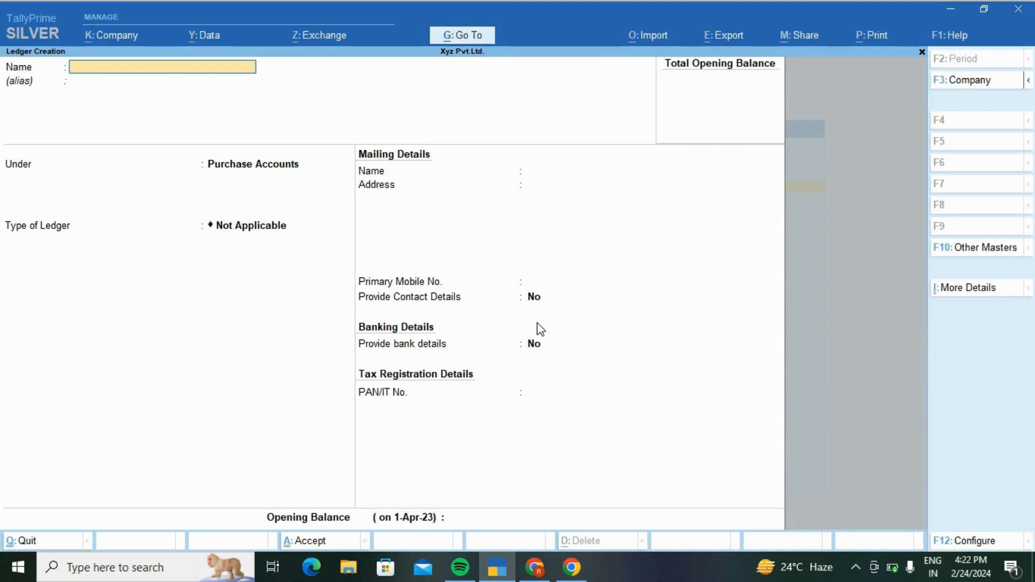
- Name the new ledger Capital A/c and place it under the Capital Account group
{"action": "type", "text": "Capital A/c"}
{"action": "key", "text": "Return"}
{"action": "key", "text": "Return"}
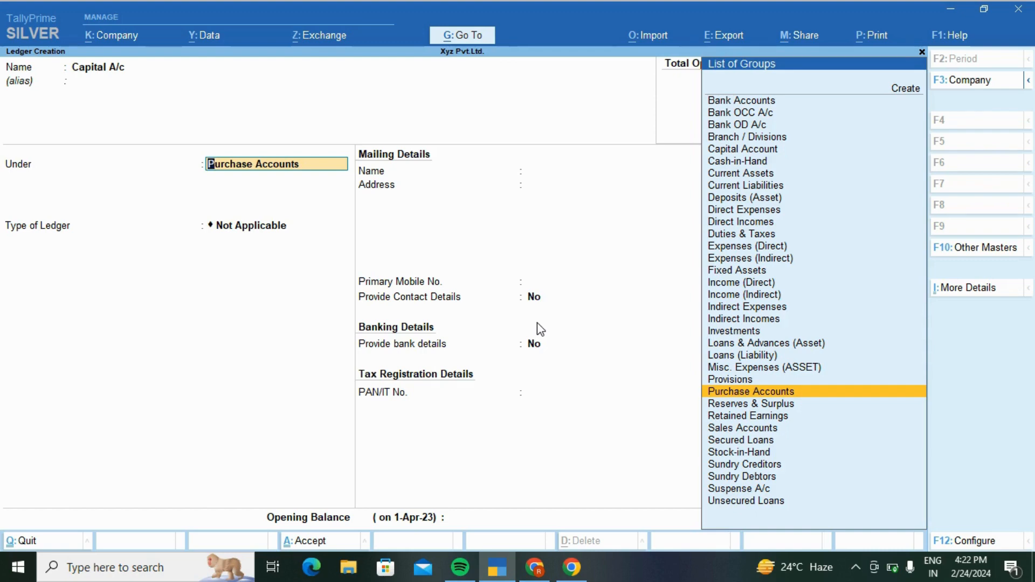
{"action": "type", "text": "Capi"}
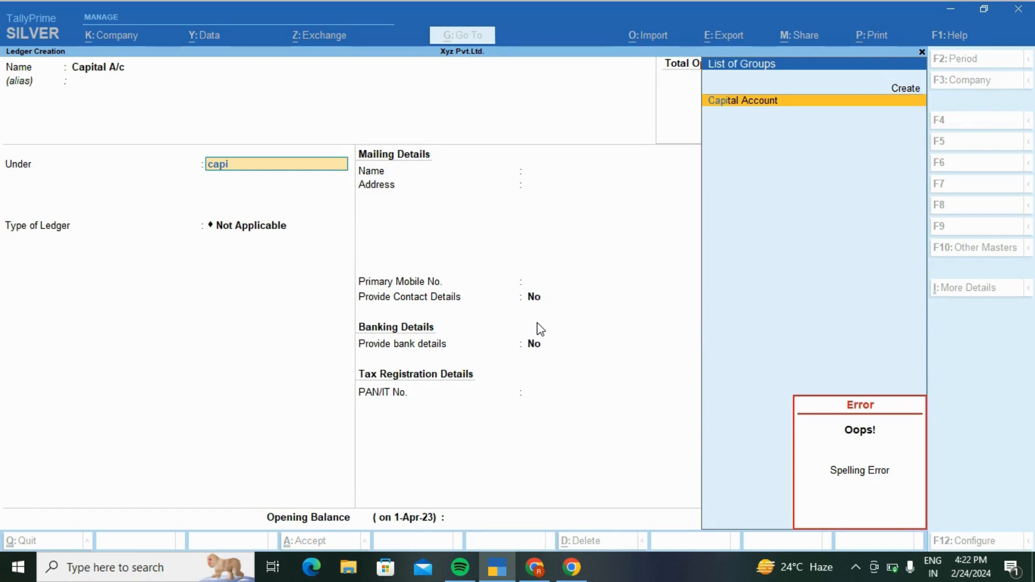
{"action": "key", "text": "Return"}
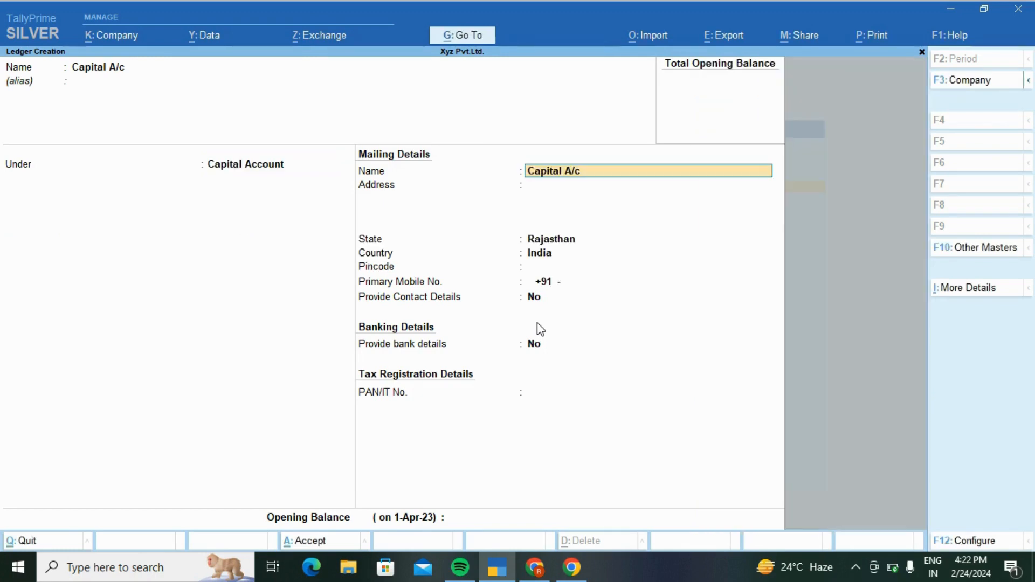
- Keep the default mailing, banking and tax details, leave the opening balance blank, and save the Capital A/c ledger
{"action": "key", "text": "Return"}
{"action": "key", "text": "Return"}
{"action": "key", "text": "Return"}
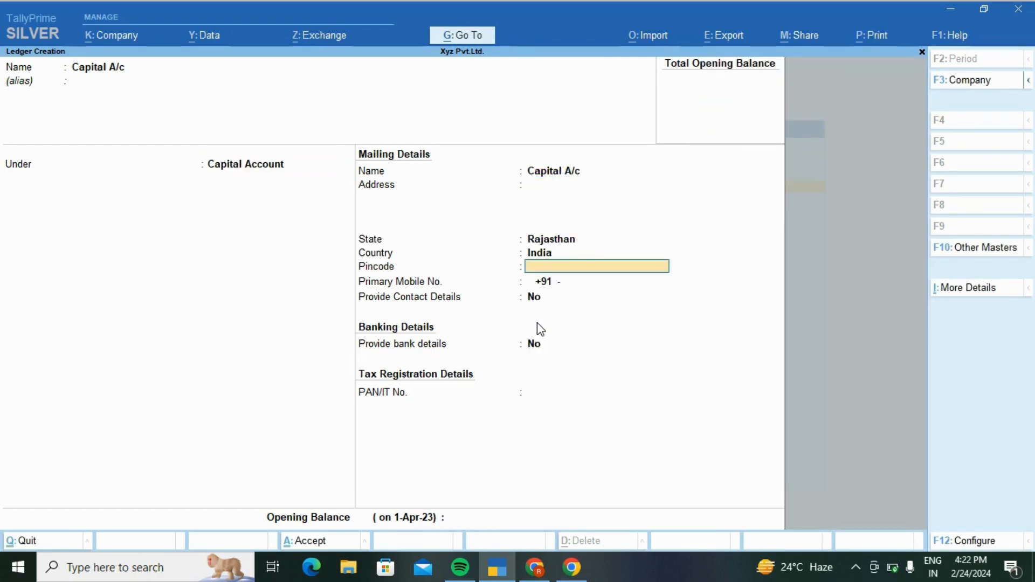
{"action": "key", "text": "Return"}
{"action": "key", "text": "Return"}
{"action": "key", "text": "Return"}
{"action": "key", "text": "Return"}
{"action": "key", "text": "Return"}
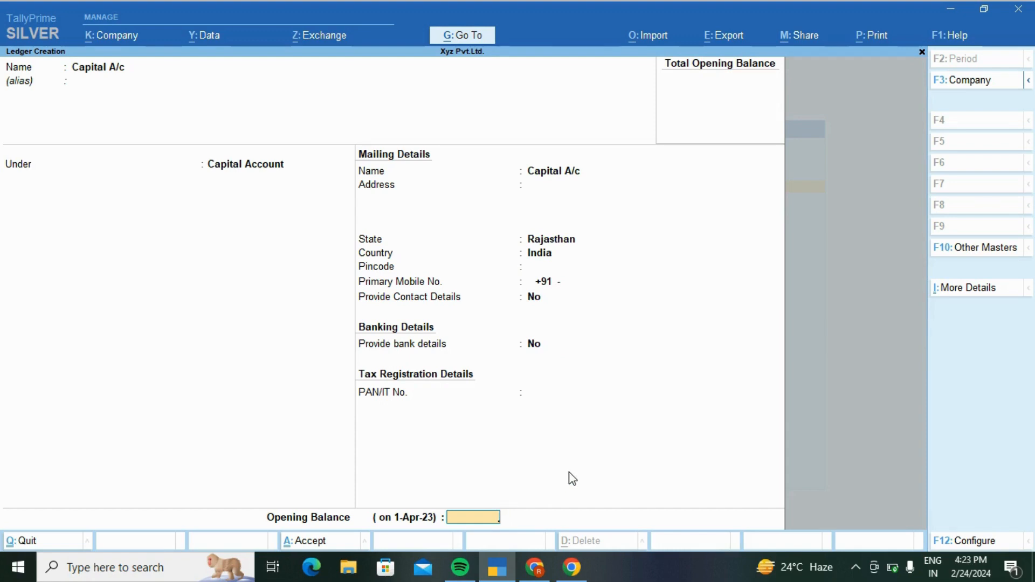
{"action": "key", "text": "Return"}
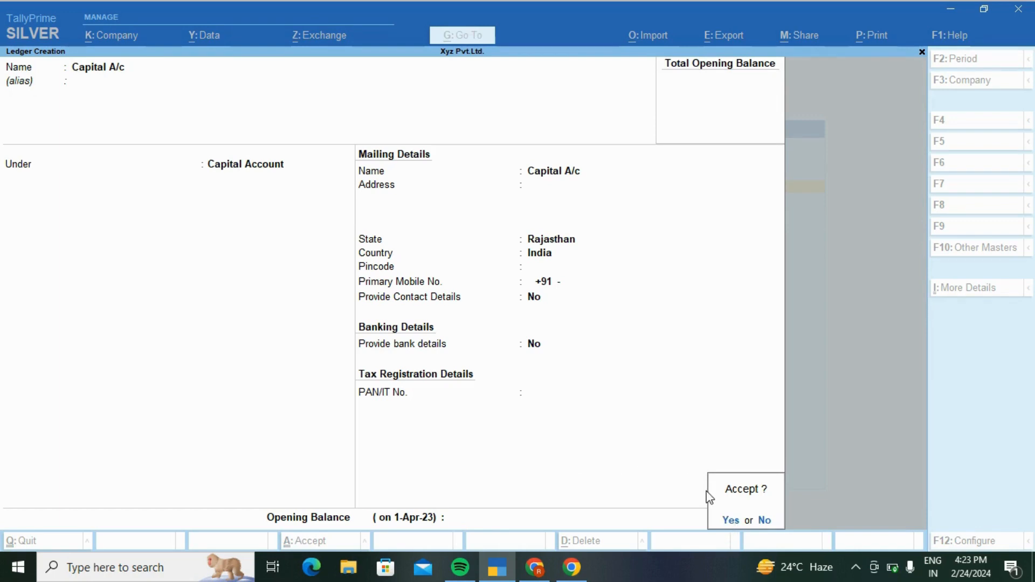
{"action": "key", "text": "Return"}
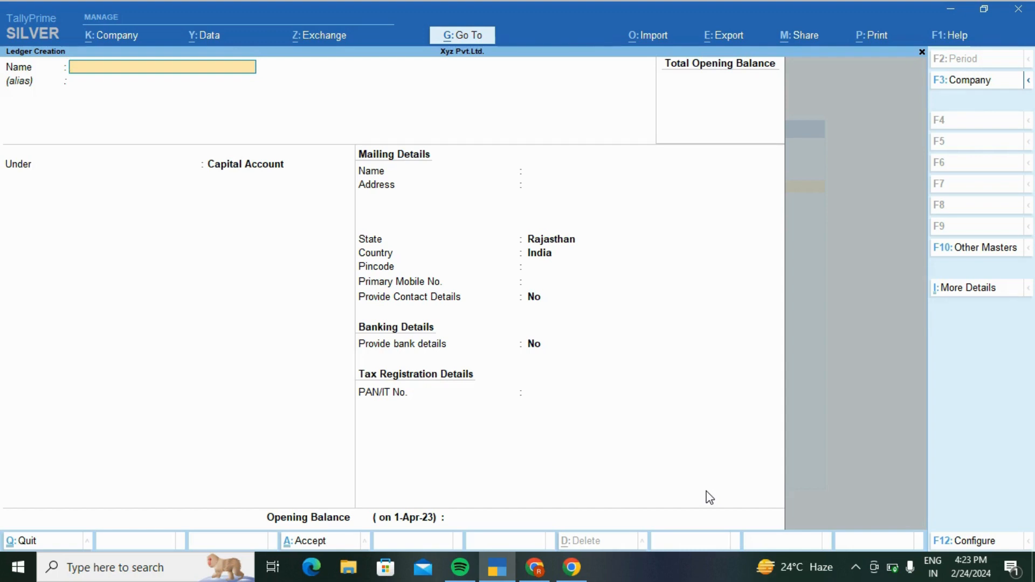
- Create a Purchase A/c ledger under Purchase Accounts with the ledger type Not Applicable and no opening balance
{"action": "type", "text": "Purchase A/c"}
{"action": "key", "text": "Return"}
{"action": "key", "text": "Return"}
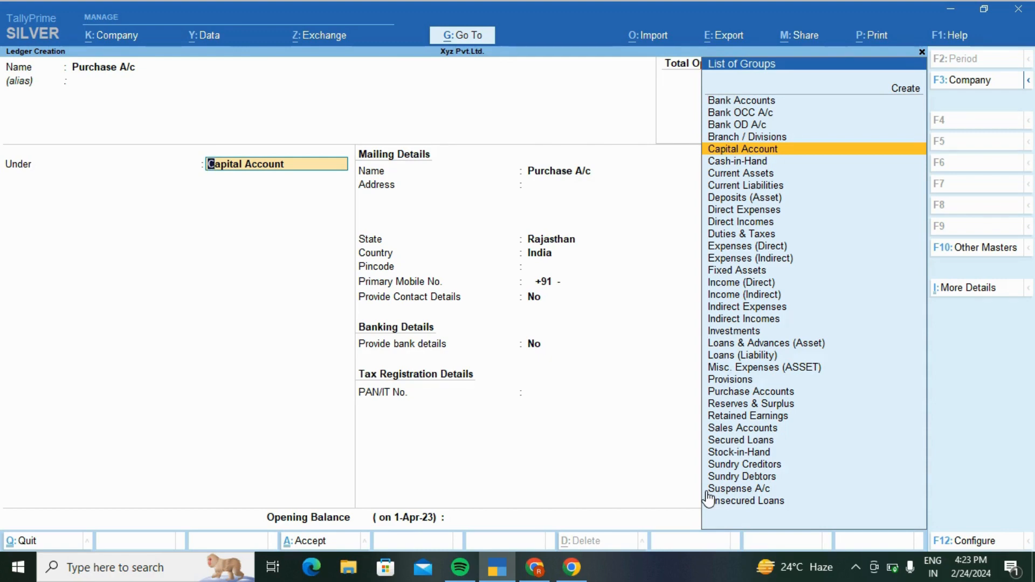
{"action": "type", "text": "Purch"}
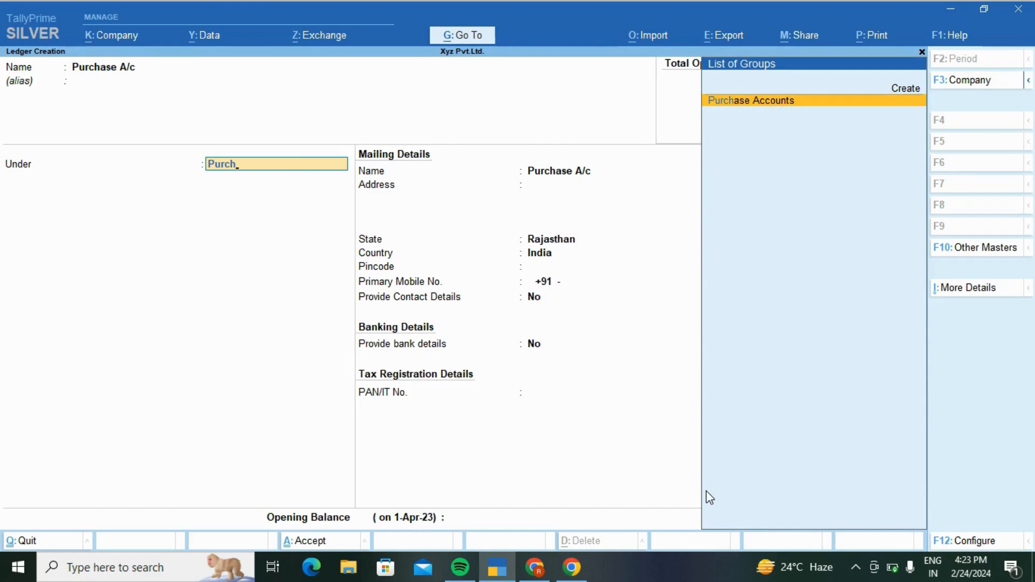
{"action": "key", "text": "Return"}
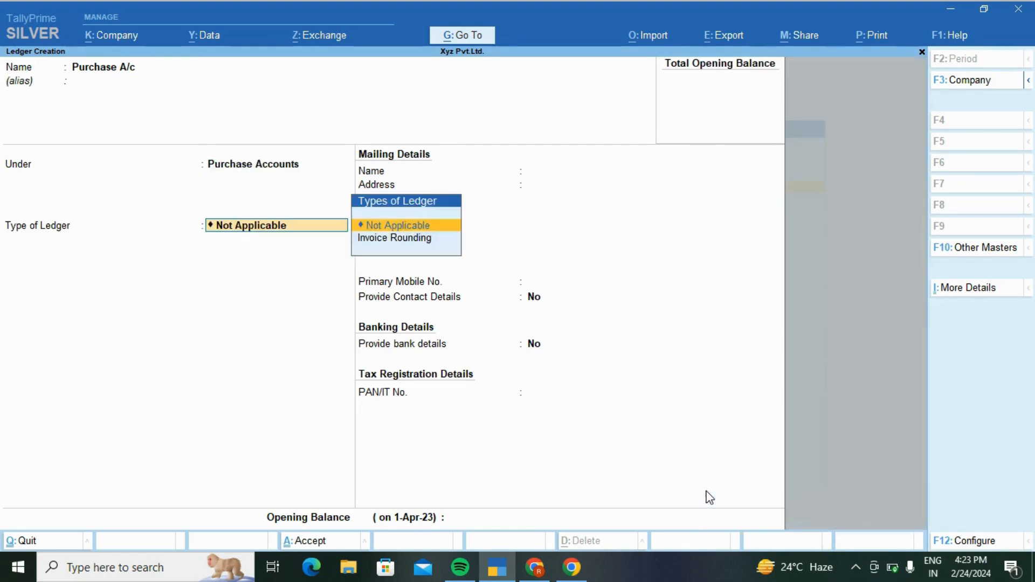
{"action": "key", "text": "Return"}
{"action": "key", "text": "Return"}
{"action": "key", "text": "Return"}
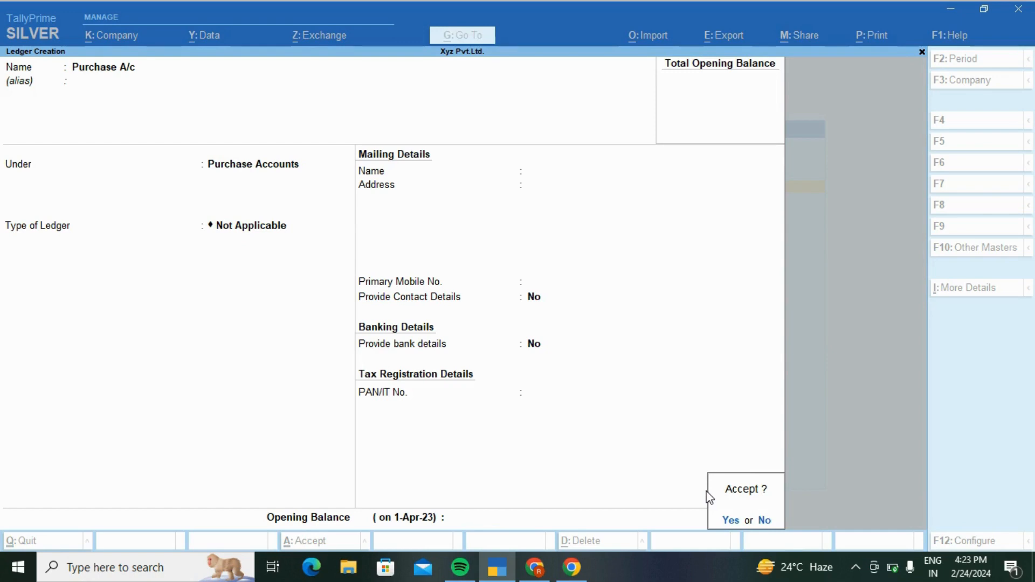
{"action": "key", "text": "Return"}
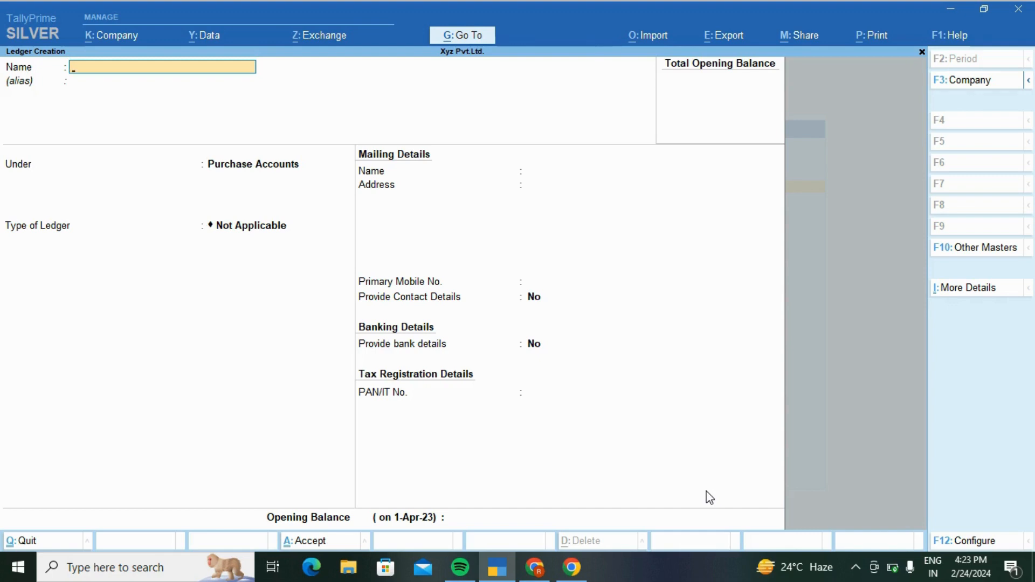
- Name a new ledger with the supplier's full name and place it under the Sundry Creditors group
{"action": "type", "text": "Shyam Lal"}
{"action": "key", "text": "Return"}
{"action": "key", "text": "Return"}
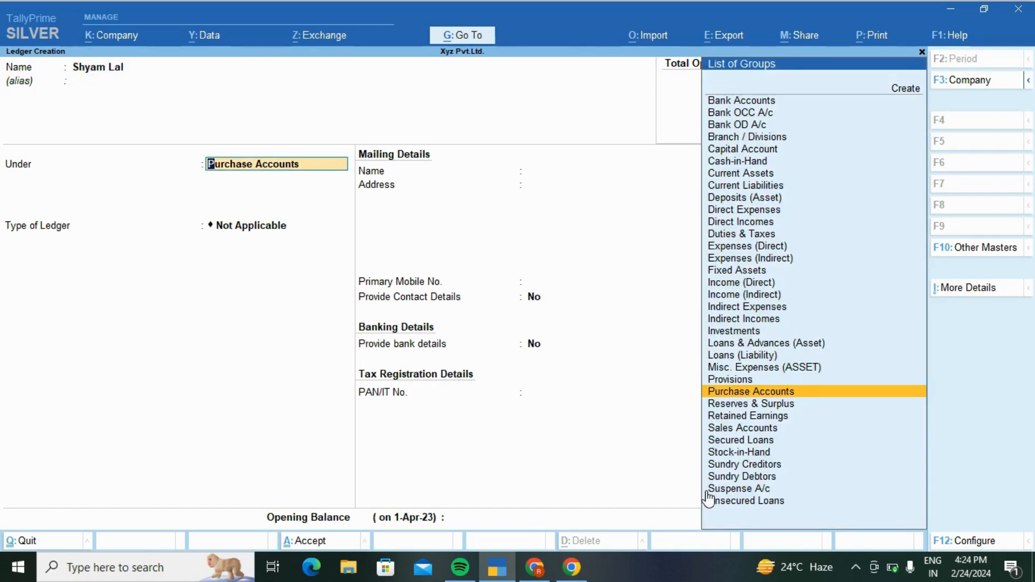
{"action": "type", "text": "Sun"}
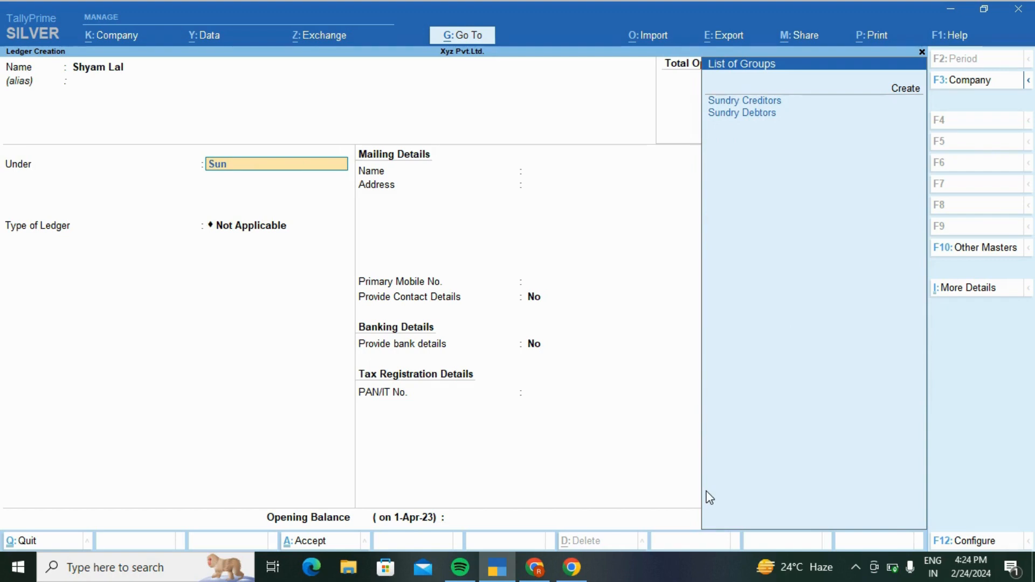
{"action": "key", "text": "Return"}
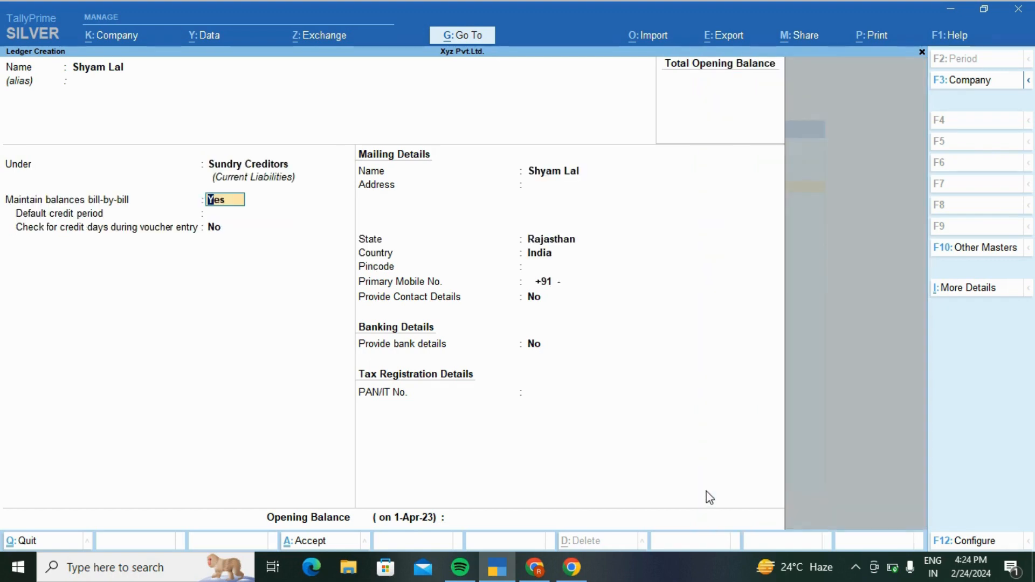
- Save the supplier ledger with bill-by-bill balances and the other defaults kept, and return to the Gateway of Tally
{"action": "key", "text": "Return"}
{"action": "key", "text": "Return"}
{"action": "key", "text": "Return"}
{"action": "key", "text": "Return"}
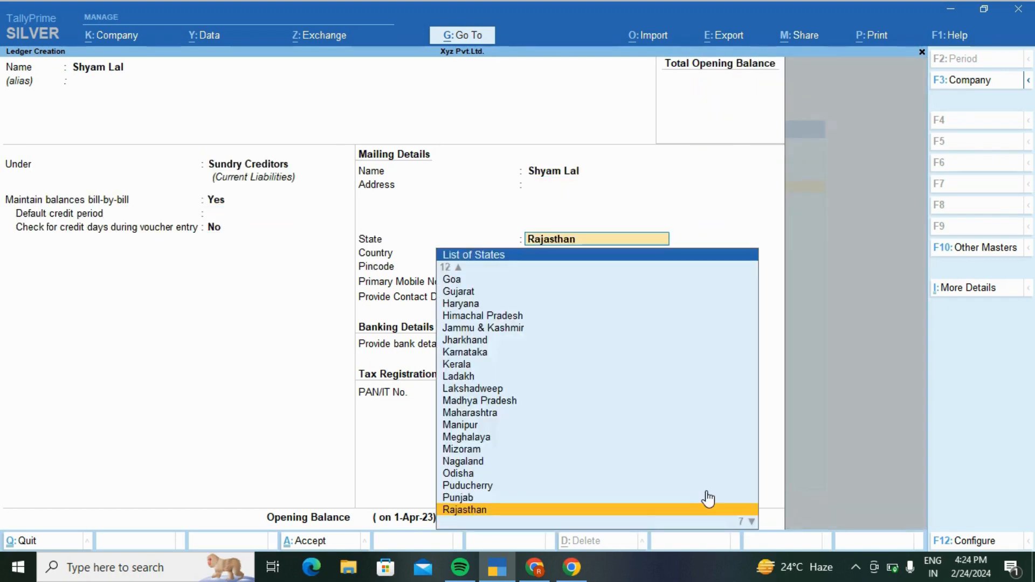
{"action": "key", "text": "Return"}
{"action": "key", "text": "Return"}
{"action": "key", "text": "Return"}
{"action": "key", "text": "Return"}
{"action": "key", "text": "Return"}
{"action": "key", "text": "Return"}
{"action": "key", "text": "Return"}
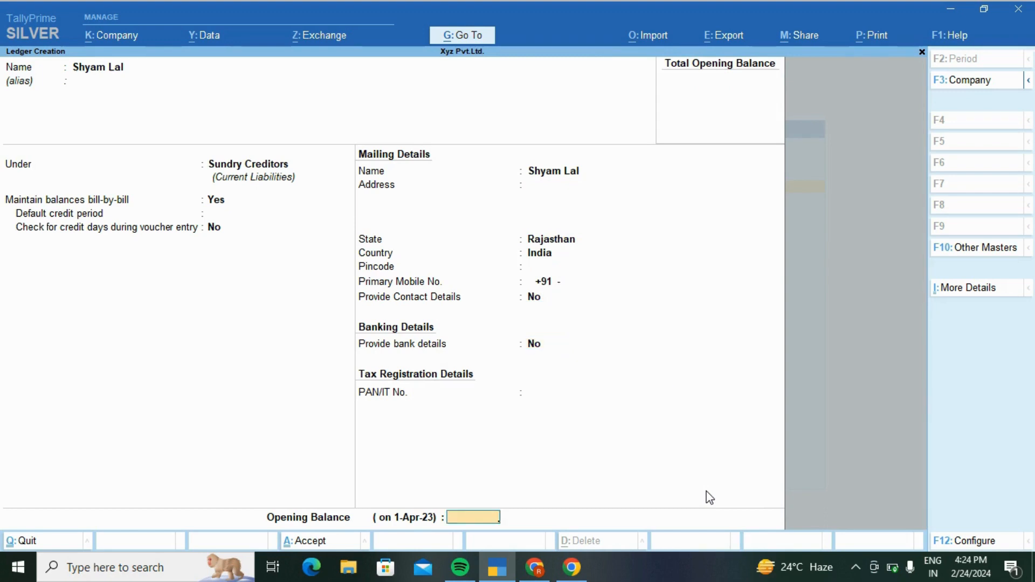
{"action": "key", "text": "Return"}
{"action": "key", "text": "Return"}
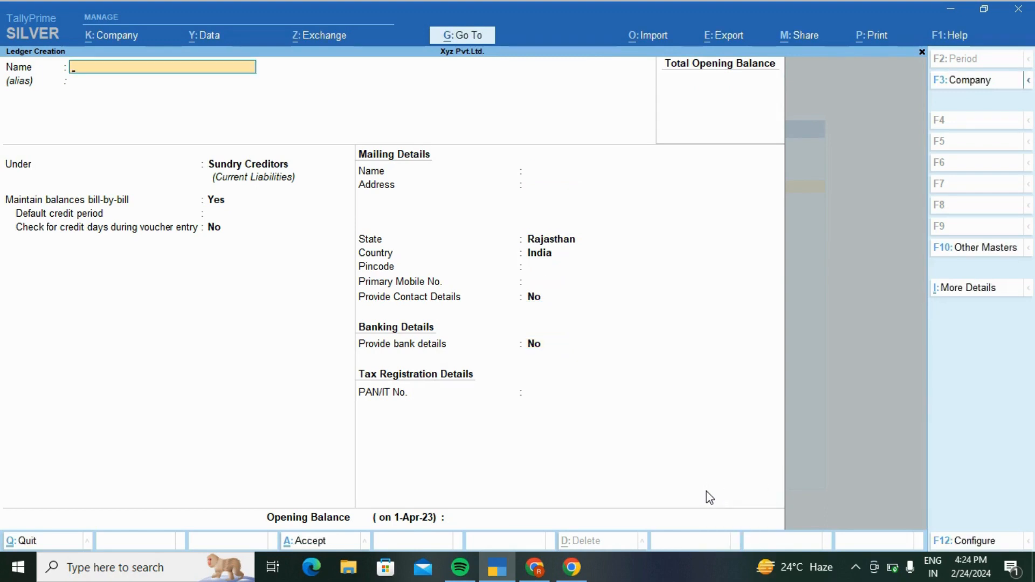
{"action": "key", "text": "Escape"}
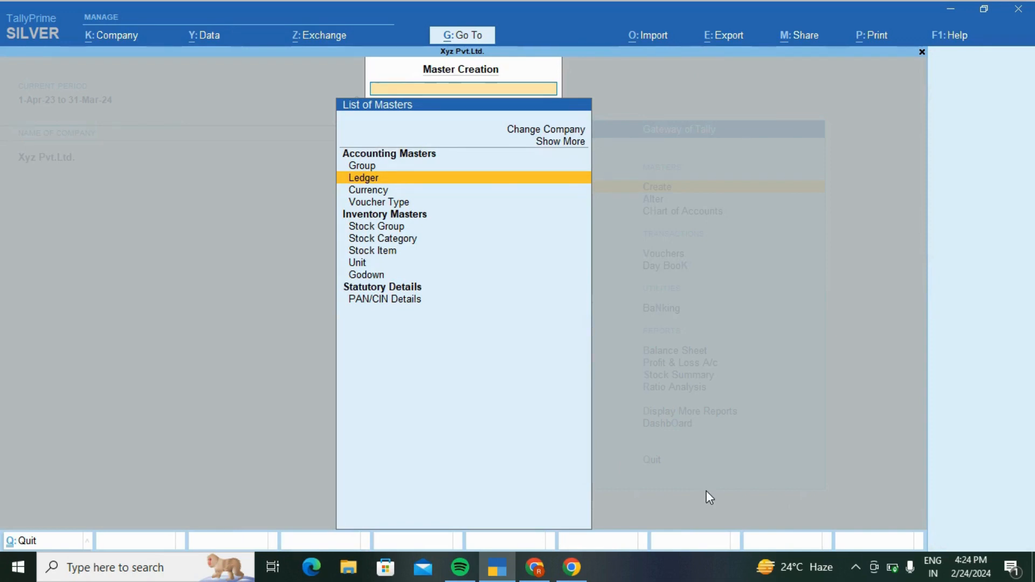
{"action": "key", "text": "Escape"}
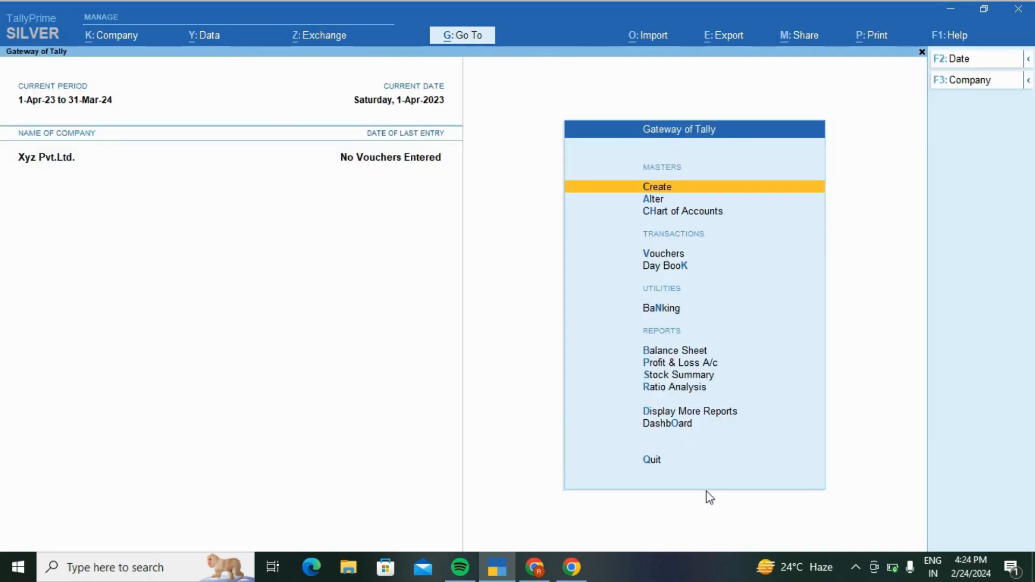
- Open the supplier's ledger for alteration, delete it, and return to the Gateway of Tally
{"action": "key", "text": "Down"}
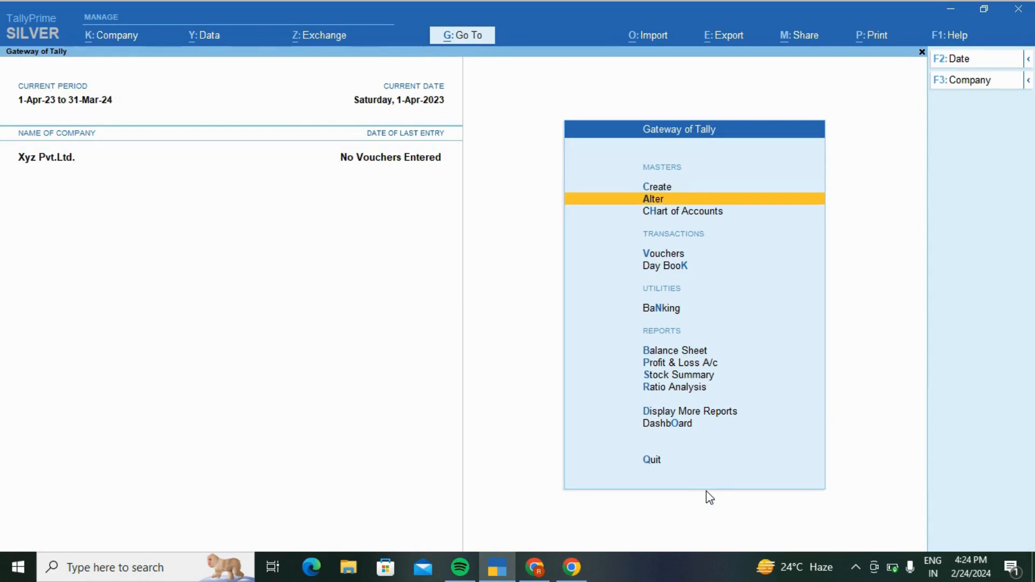
{"action": "key", "text": "Return"}
{"action": "key", "text": "Down"}
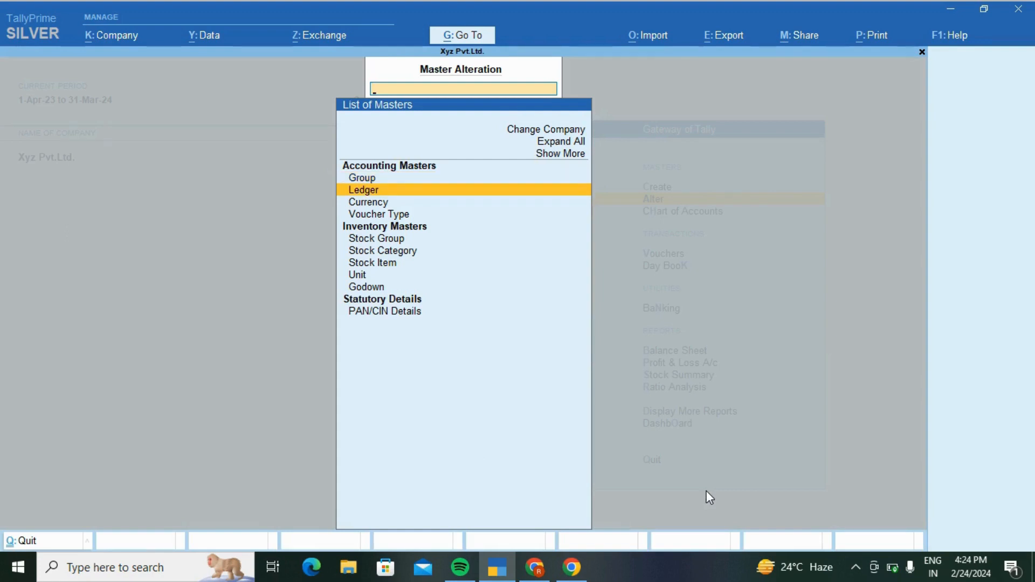
{"action": "key", "text": "Return"}
{"action": "key", "text": "Down"}
{"action": "key", "text": "Down"}
{"action": "key", "text": "Down"}
{"action": "key", "text": "Down"}
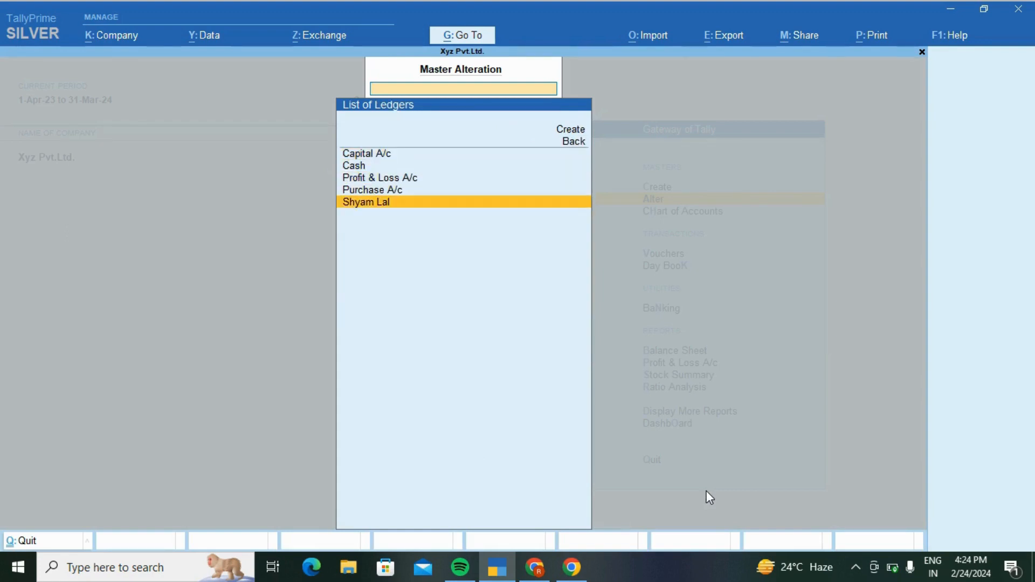
{"action": "key", "text": "Return"}
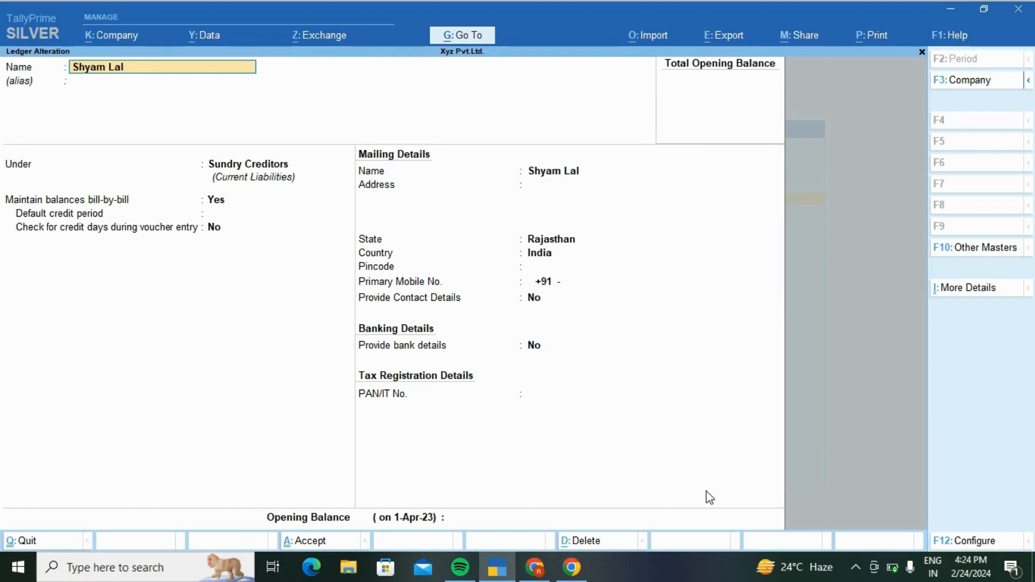
{"action": "key", "text": "alt+d"}
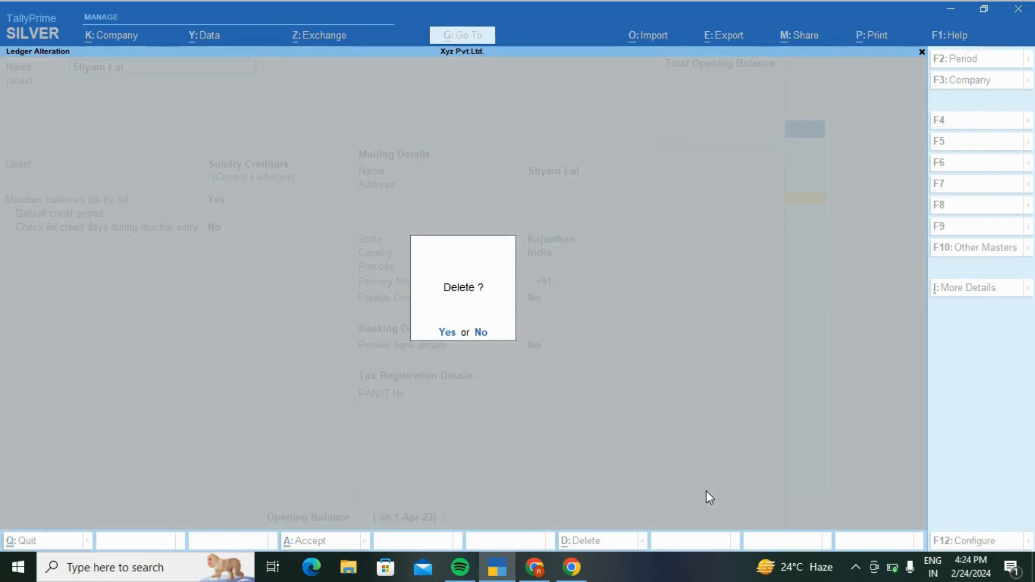
{"action": "key", "text": "y"}
{"action": "key", "text": "Escape"}
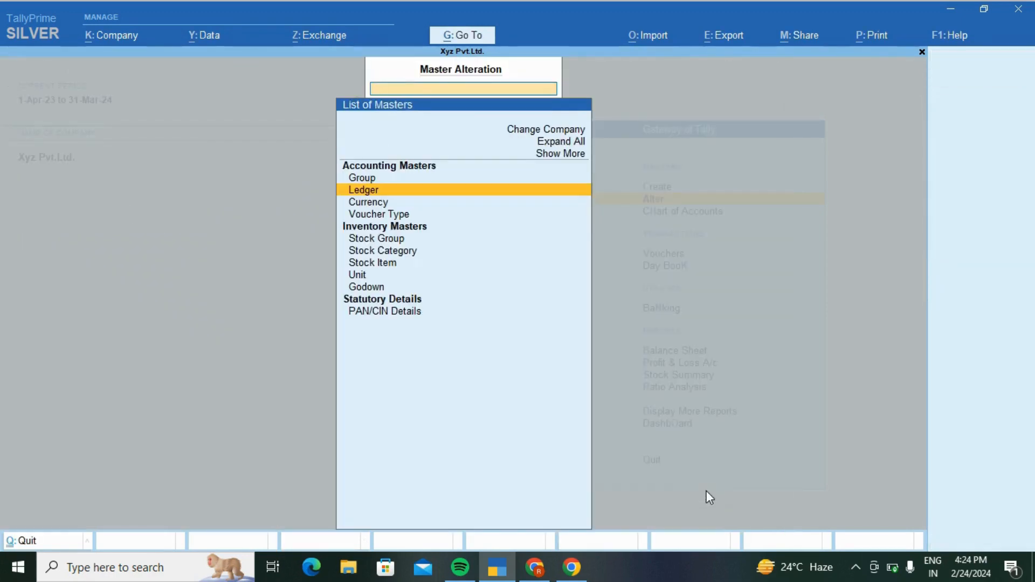
{"action": "key", "text": "Escape"}
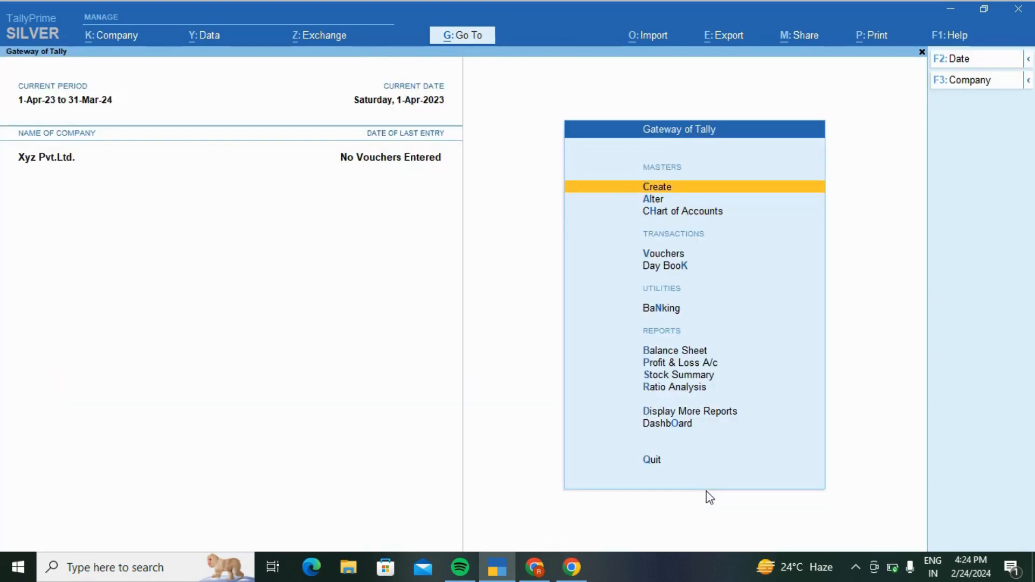
- Open the Capital A/c ledger for alteration from the list of ledger masters
{"action": "key", "text": "Down"}
{"action": "key", "text": "Return"}
{"action": "key", "text": "Down"}
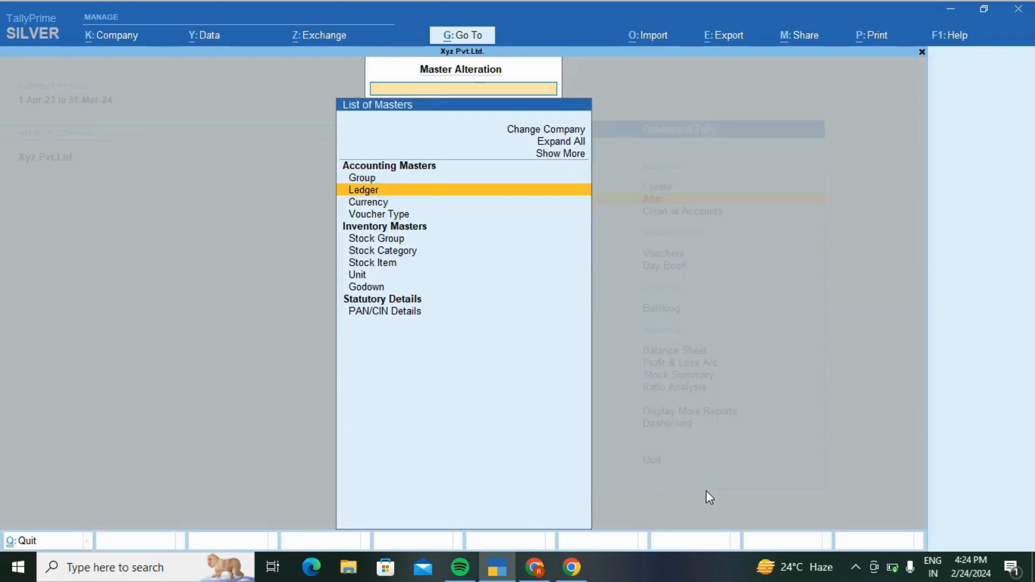
{"action": "key", "text": "Return"}
{"action": "key", "text": "Down"}
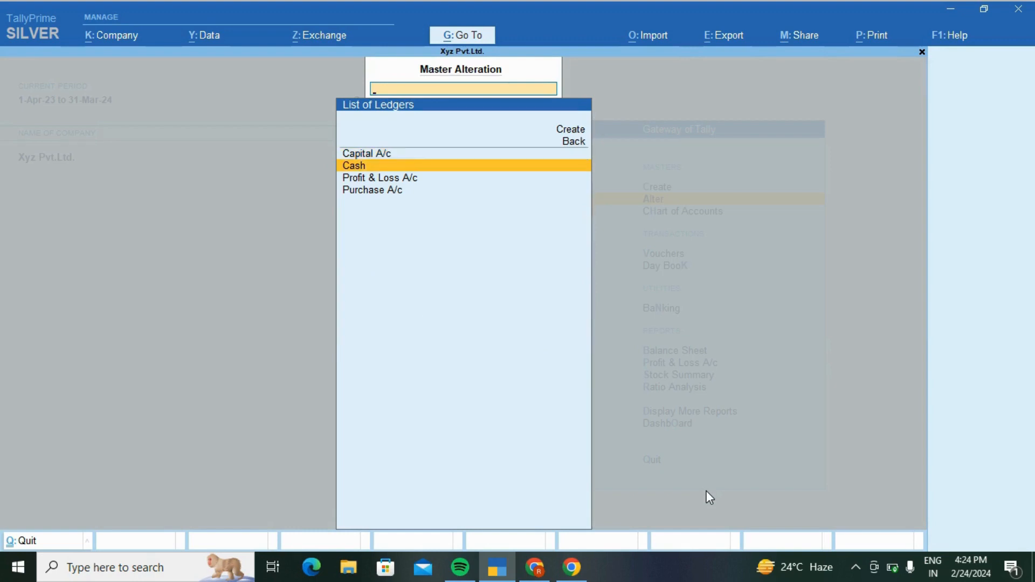
{"action": "key", "text": "Down"}
{"action": "key", "text": "Up"}
{"action": "key", "text": "Up"}
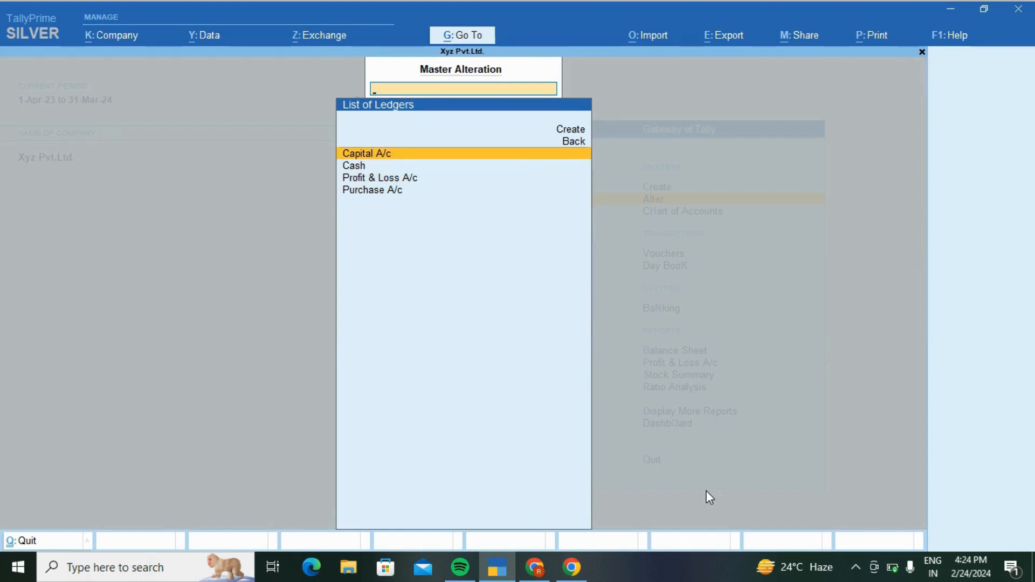
{"action": "key", "text": "Return"}
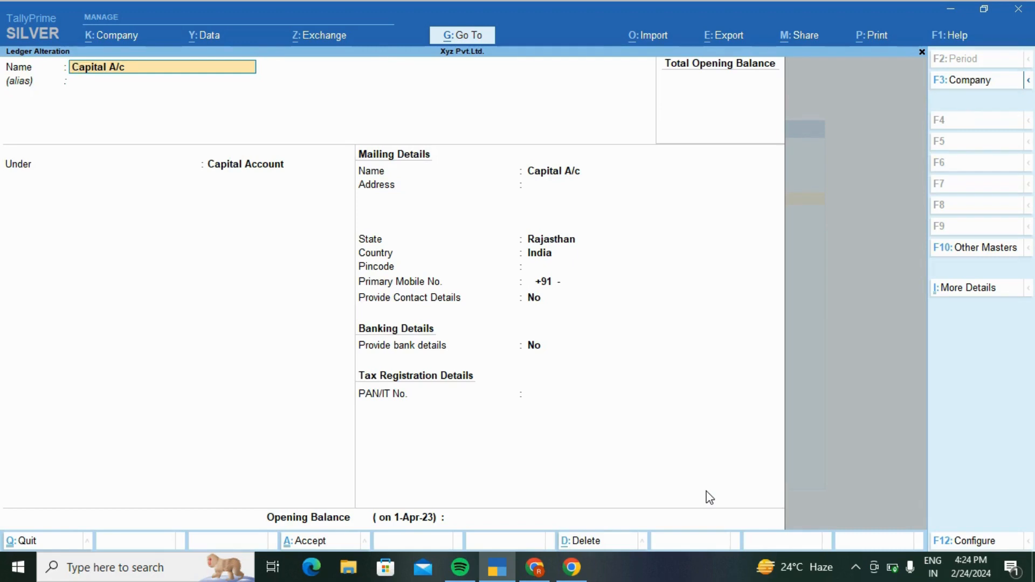
- Rename the Capital A/c ledger to Capital, save it under the Capital Account group, and return to the Gateway of Tally
{"action": "key", "text": "BackSpace"}
{"action": "key", "text": "BackSpace"}
{"action": "key", "text": "BackSpace"}
{"action": "key", "text": "BackSpace"}
{"action": "key", "text": "Return"}
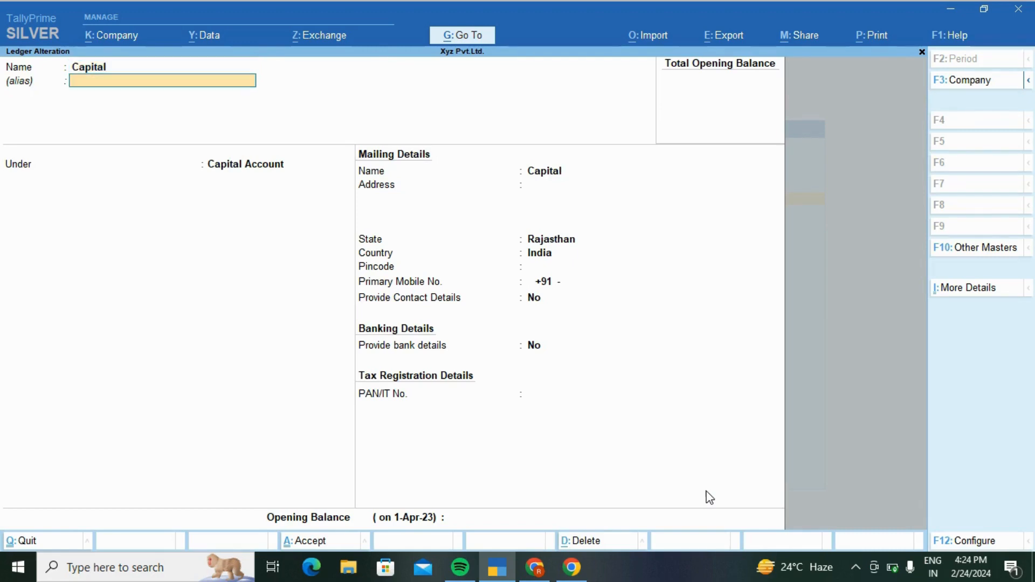
{"action": "key", "text": "Return"}
{"action": "key", "text": "ctrl"}
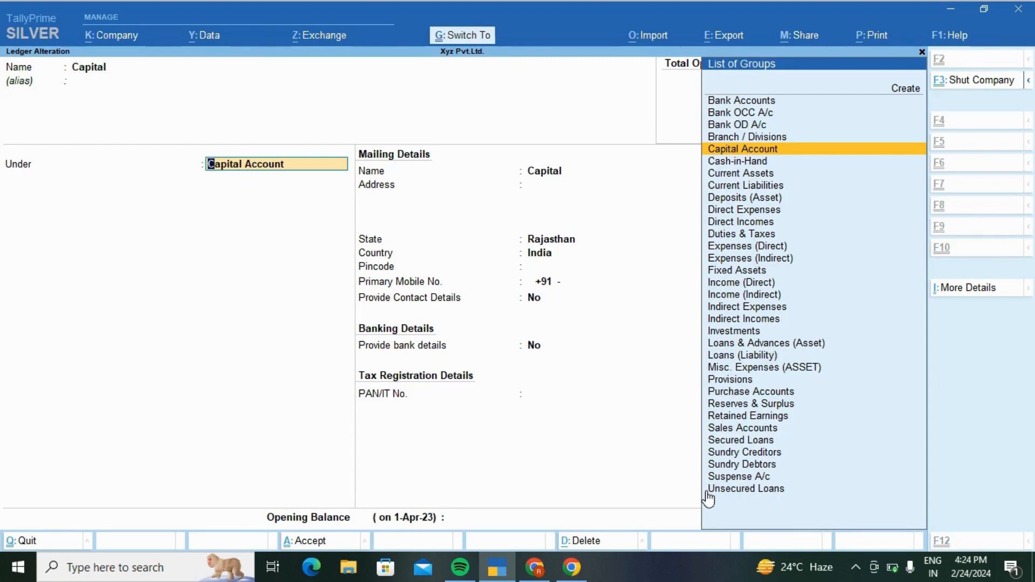
{"action": "key", "text": "ctrl+a"}
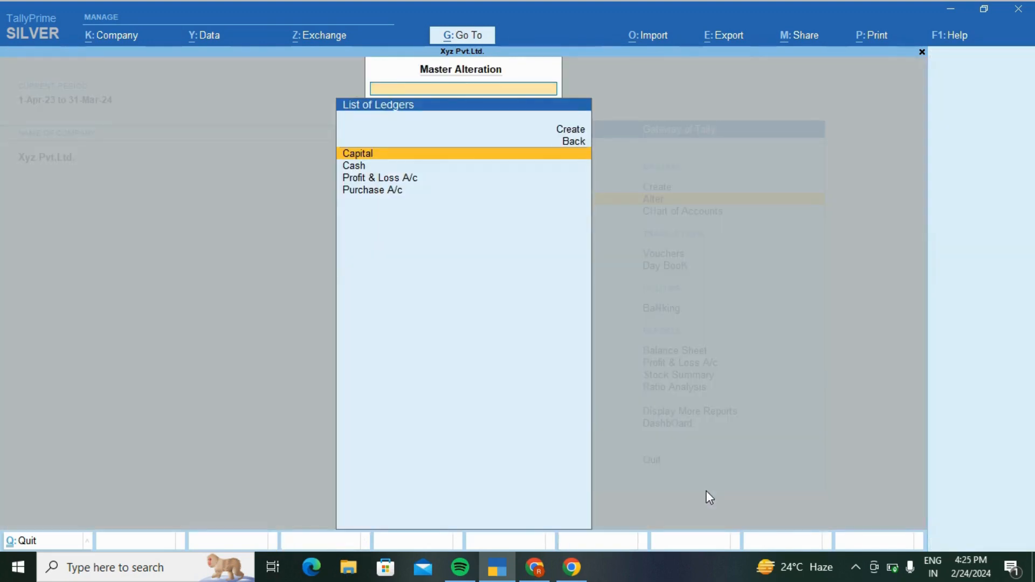
{"action": "key", "text": "Escape"}
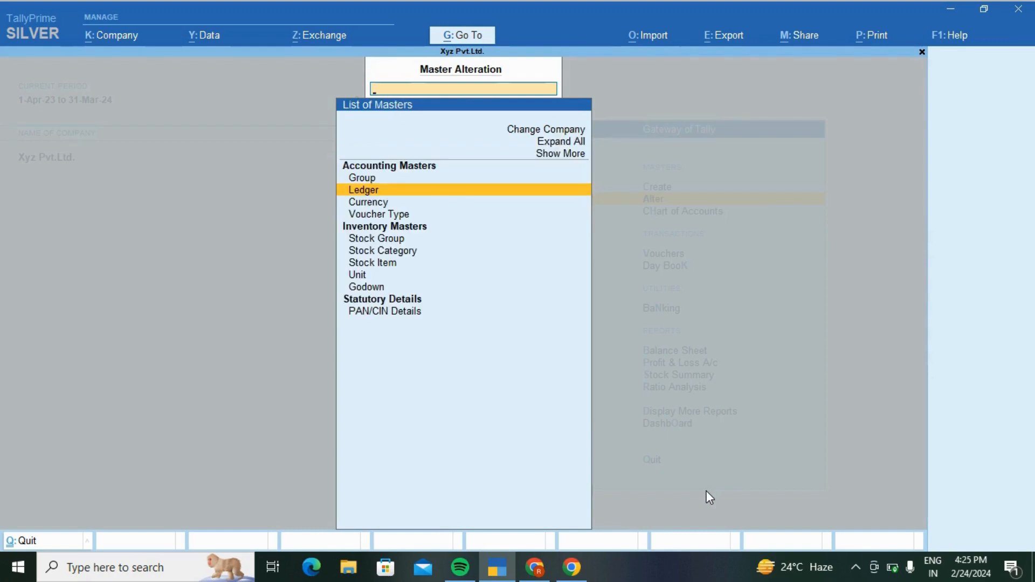
{"action": "key", "text": "Escape"}
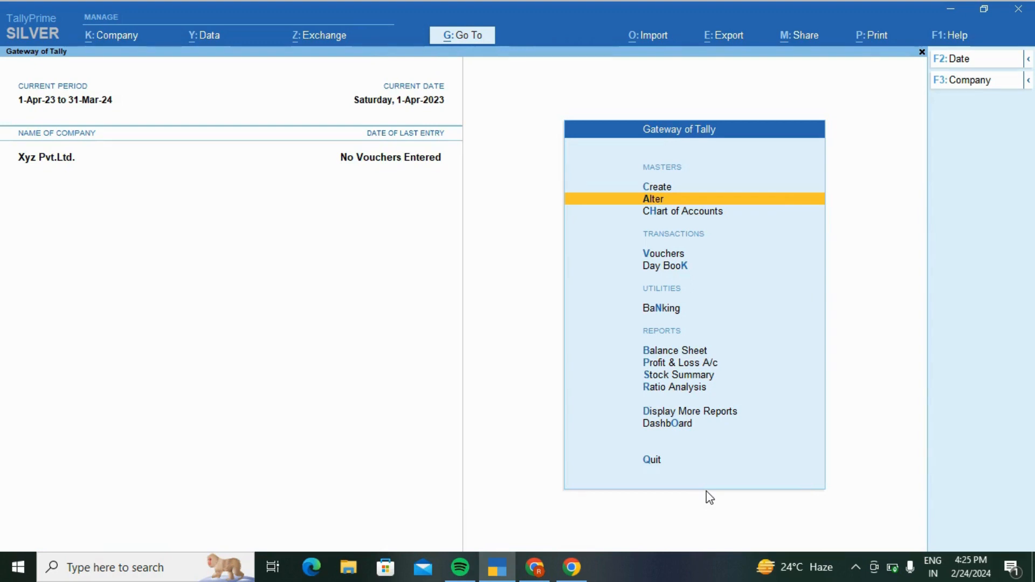
{"action": "key", "text": "Escape"}
{"action": "key", "text": "Escape"}
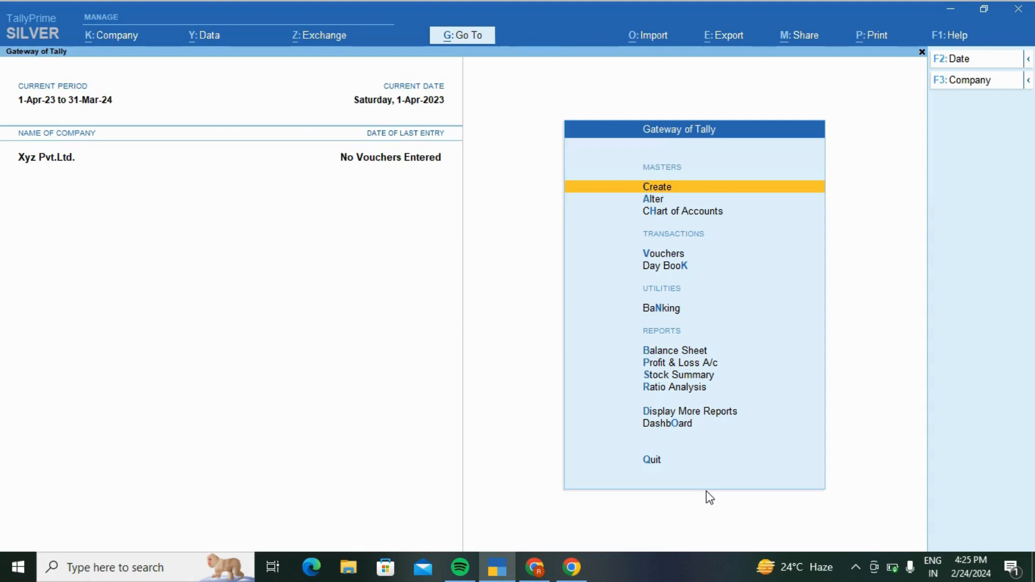
{"action": "key", "text": "Down"}
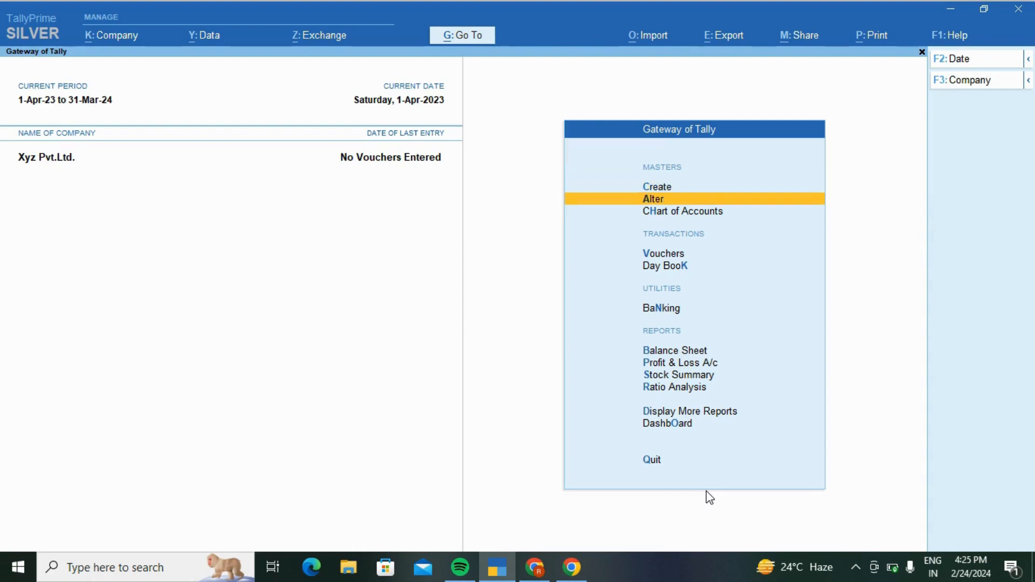
{"action": "key", "text": "Up"}
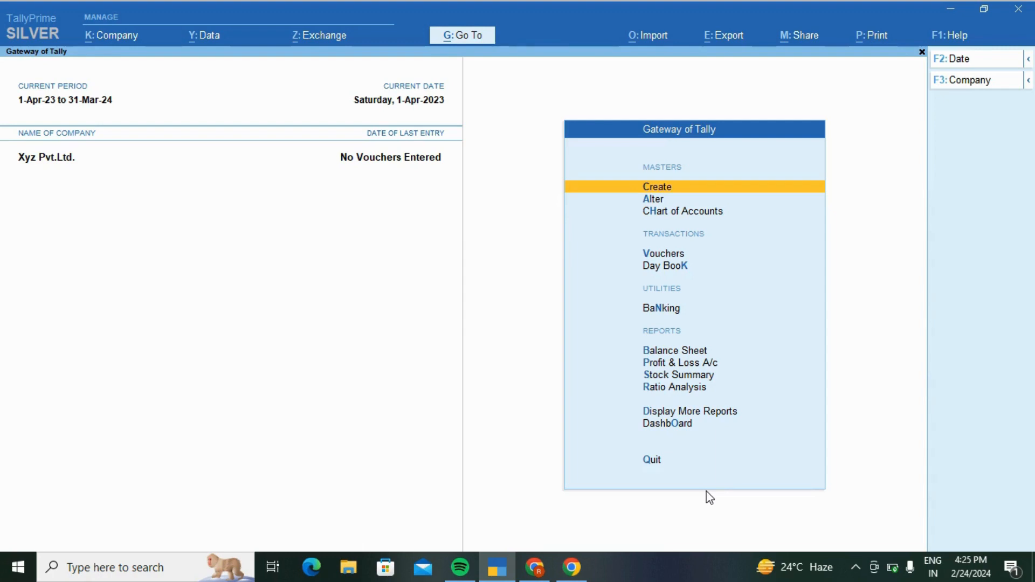